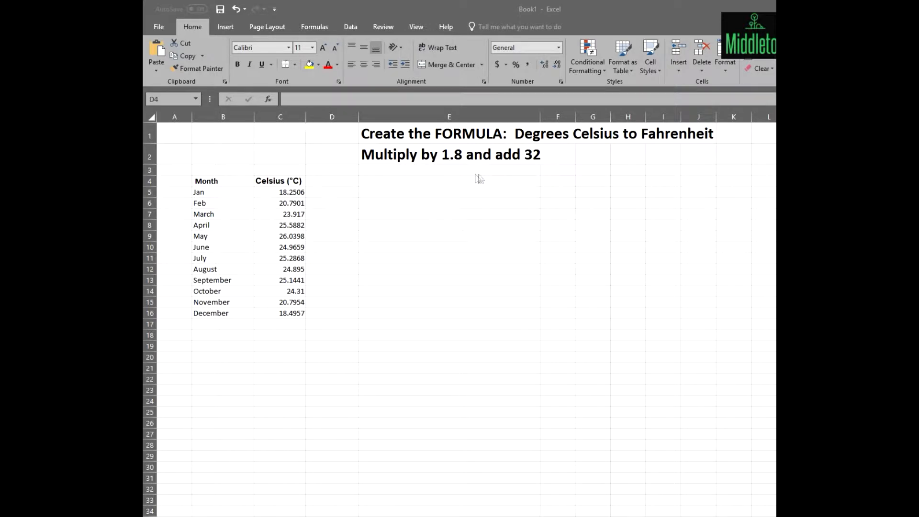
{"action": "left_click", "coordinate": [321, 181]}
{"action": "mouse_move", "coordinate": [334, 179]}
{"action": "left_mouse_down"}
{"action": "mouse_move", "coordinate": [306, 192]}
{"action": "mouse_move", "coordinate": [344, 173]}
{"action": "mouse_move", "coordinate": [315, 178]}
{"action": "left_mouse_up"}
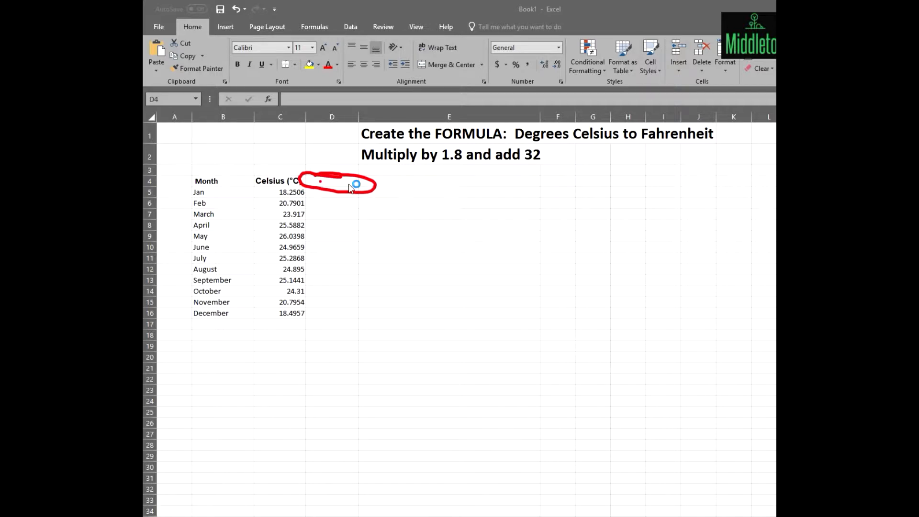
{"action": "left_click_drag", "start_coordinate": [330, 193], "coordinate": [319, 199]}
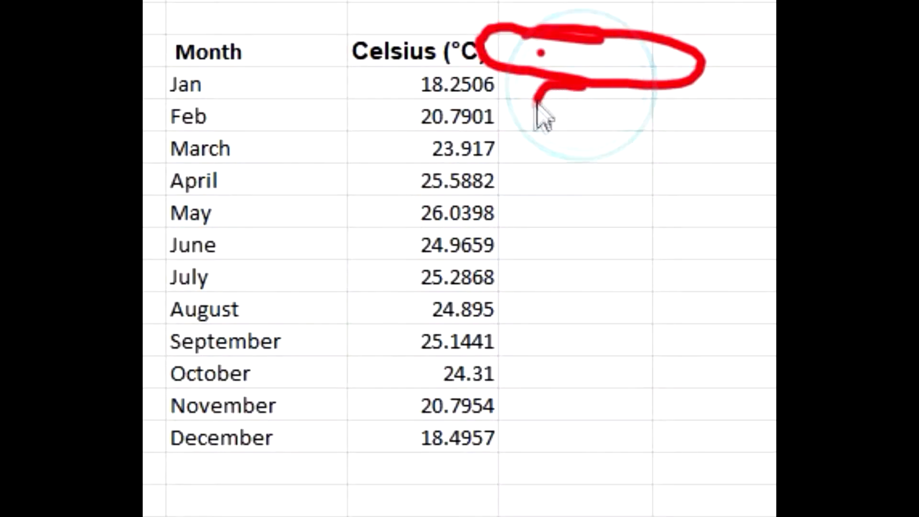
{"action": "mouse_move", "coordinate": [537, 109]}
{"action": "left_mouse_down"}
{"action": "mouse_move", "coordinate": [519, 328]}
{"action": "mouse_move", "coordinate": [652, 293]}
{"action": "mouse_move", "coordinate": [593, 88]}
{"action": "mouse_move", "coordinate": [582, 89]}
{"action": "left_mouse_up"}
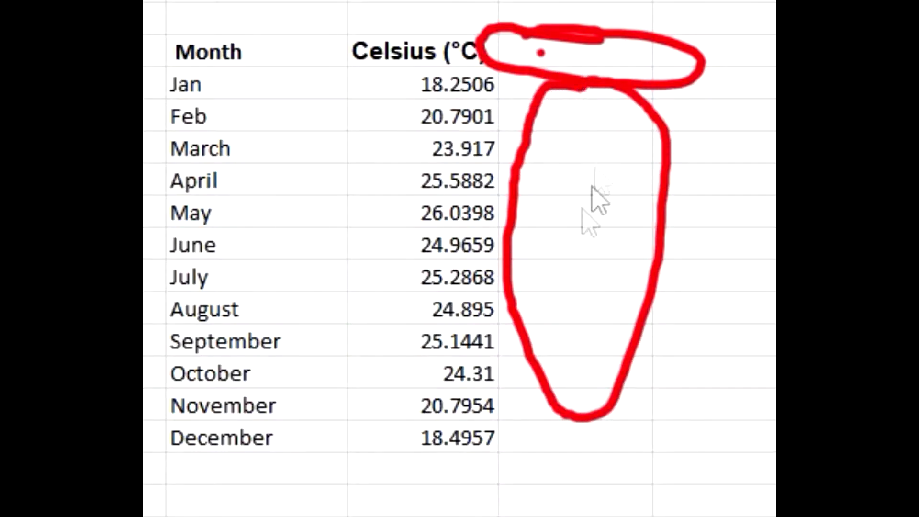
{"action": "key", "text": "Escape"}
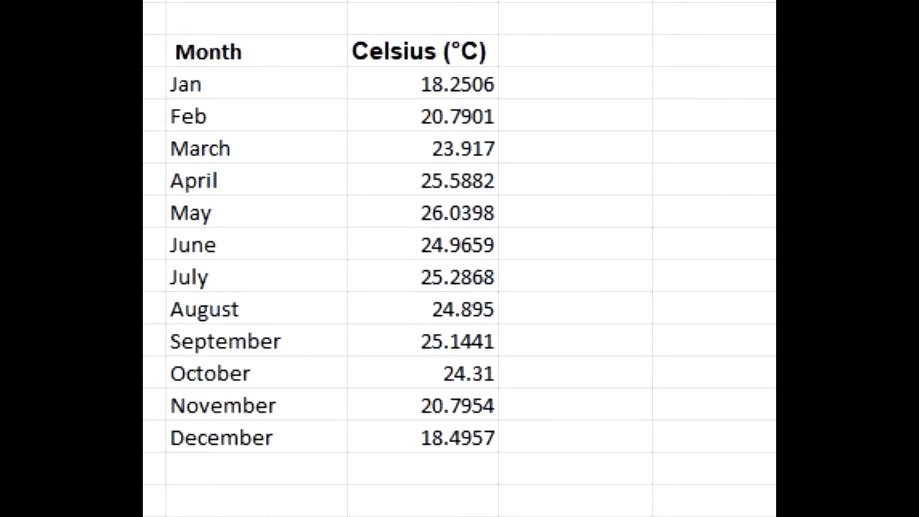
Step: Enter the header "Fahrenheit (°F)" in cell D4, reusing the degree symbol from the Celsius header in C4
{"action": "left_click", "coordinate": [560, 50]}
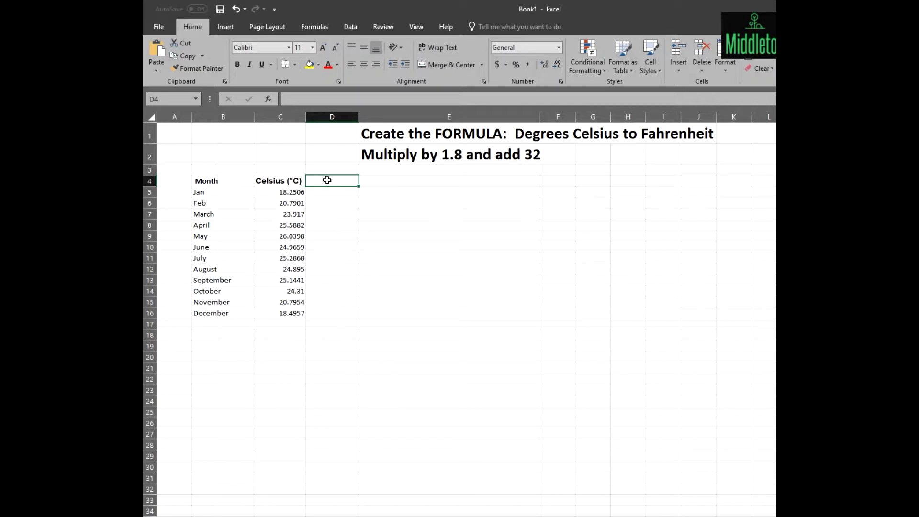
{"action": "type", "text": "Fahrenheit"}
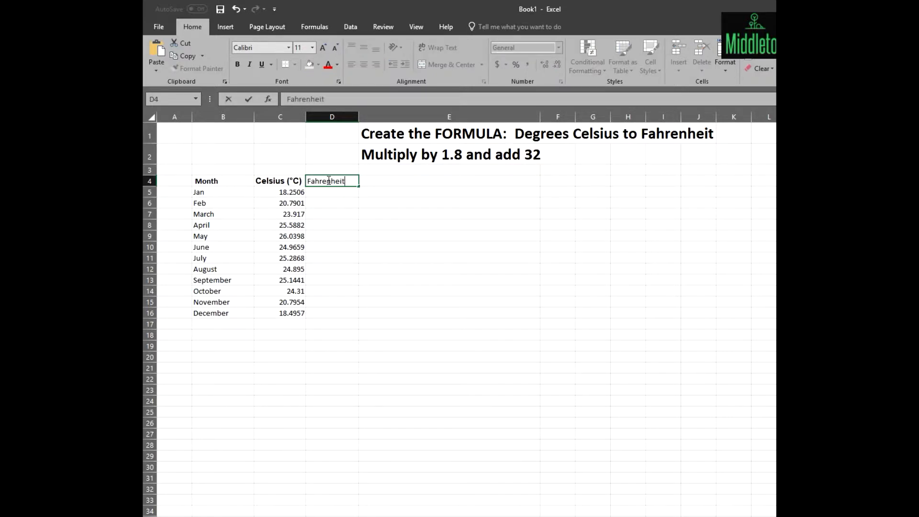
{"action": "left_click", "coordinate": [294, 181]}
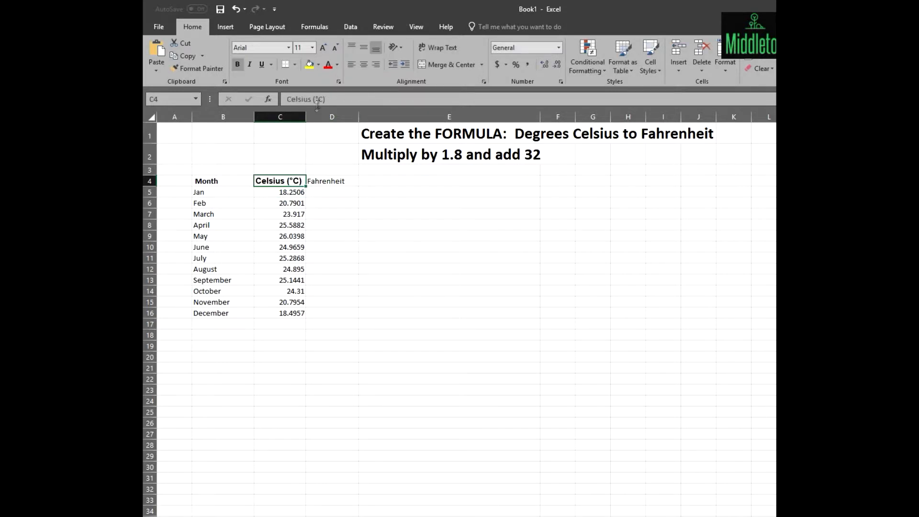
{"action": "left_click_drag", "start_coordinate": [325, 98], "coordinate": [318, 99]}
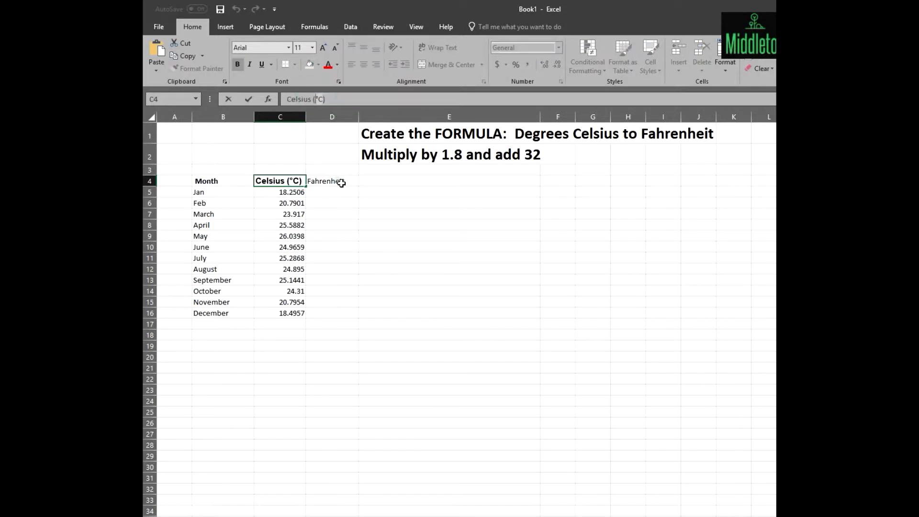
{"action": "left_click", "coordinate": [349, 178]}
{"action": "left_click", "coordinate": [333, 98]}
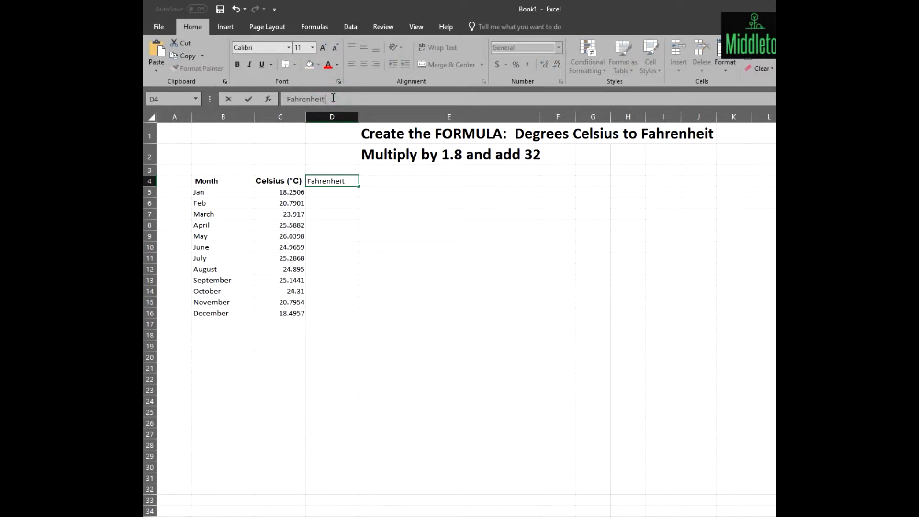
{"action": "type", "text": "°C"}
{"action": "left_click_drag", "start_coordinate": [334, 99], "coordinate": [329, 100]}
{"action": "type", "text": "("}
{"action": "key", "text": "Return"}
Step: Format the Fahrenheit header in D4 as bold Arial to match the Celsius header, and widen column D to fit it
{"action": "left_click", "coordinate": [281, 180]}
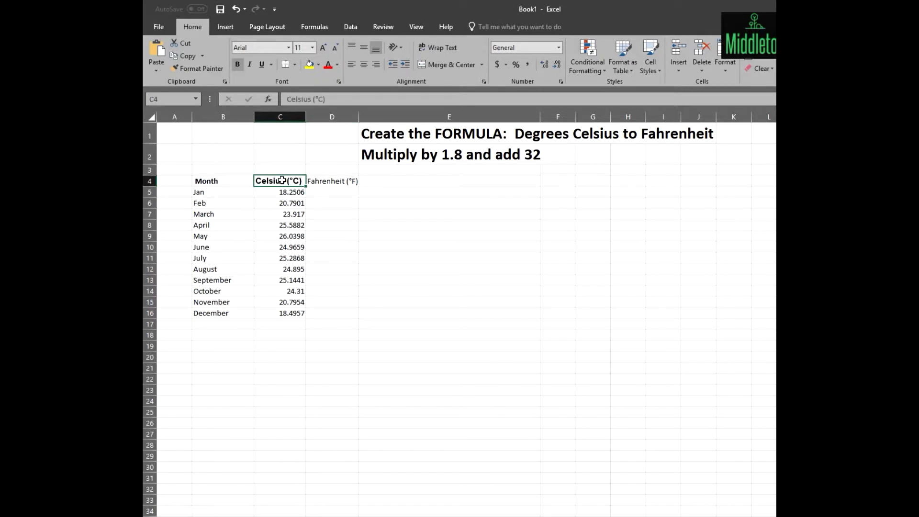
{"action": "left_click", "coordinate": [326, 184]}
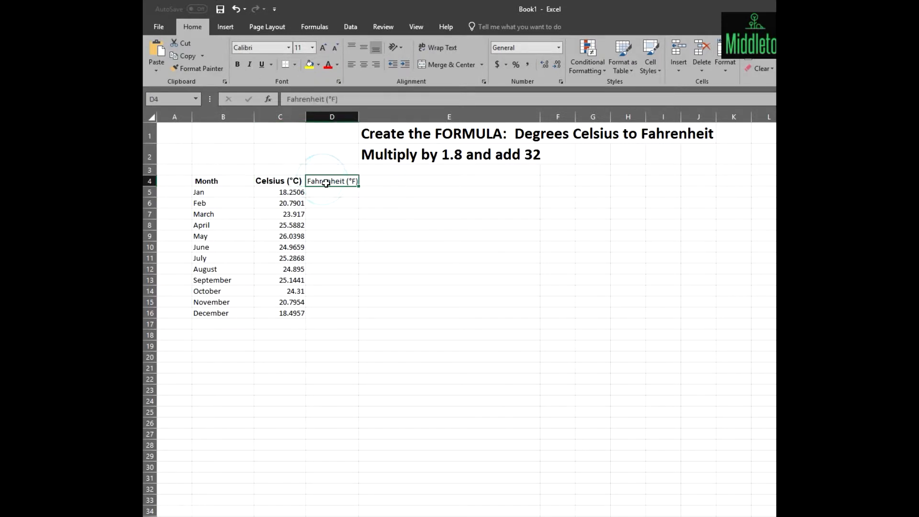
{"action": "left_click", "coordinate": [289, 47]}
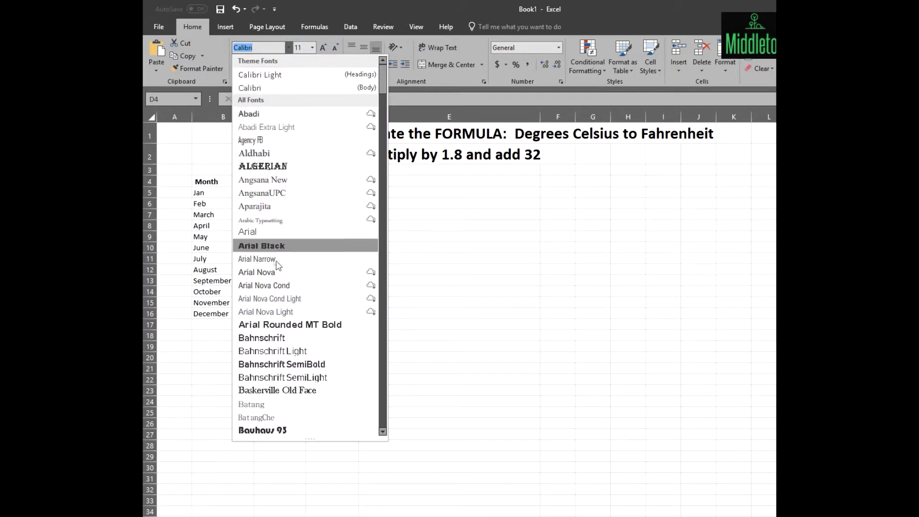
{"action": "left_click", "coordinate": [260, 232]}
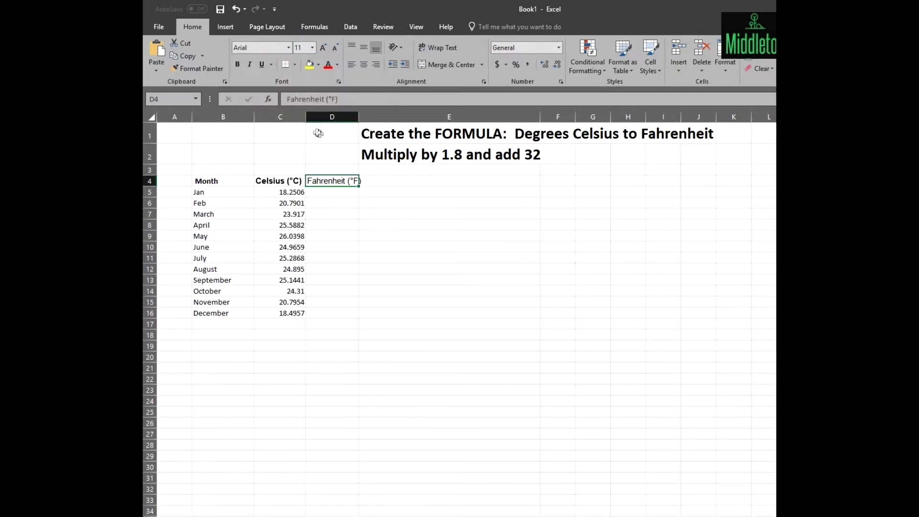
{"action": "left_click", "coordinate": [237, 65]}
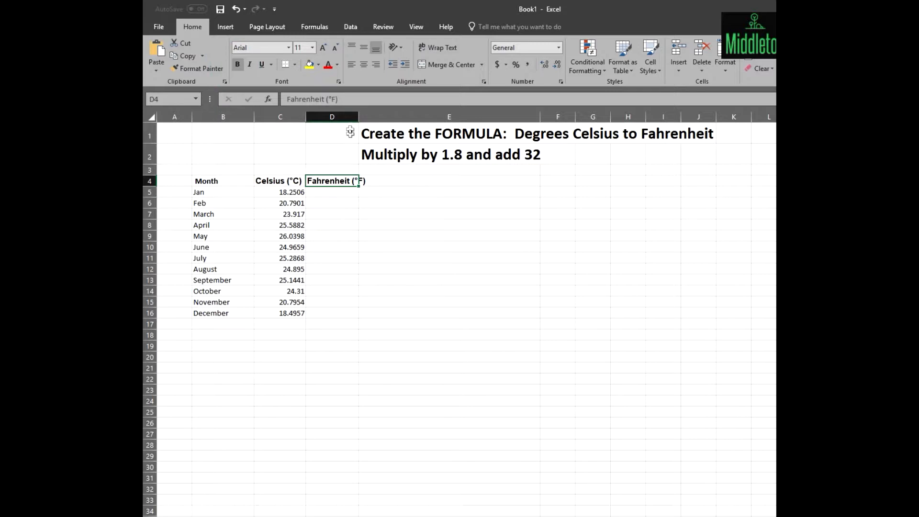
{"action": "left_click_drag", "start_coordinate": [359, 117], "coordinate": [366, 117]}
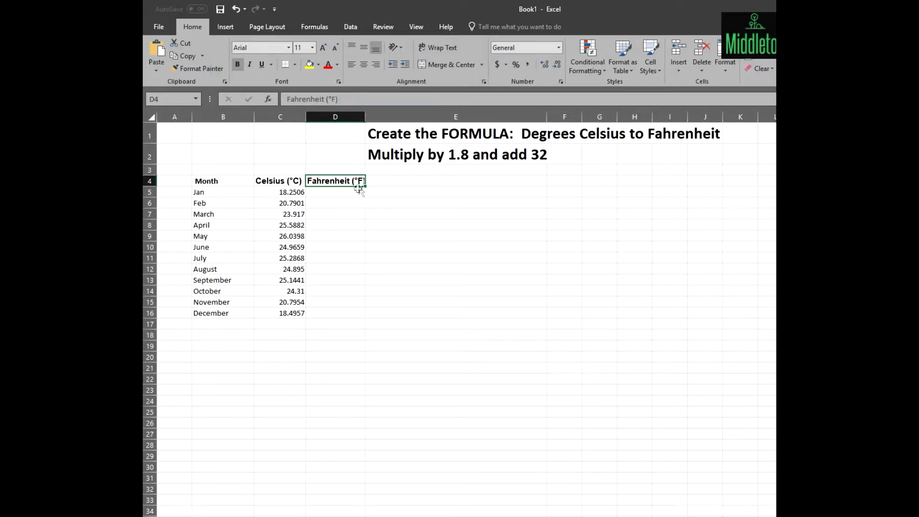
Step: Enter the conversion formula =(C5*1.8)+32 in D5 for January's Fahrenheit temperature
{"action": "left_click", "coordinate": [332, 192]}
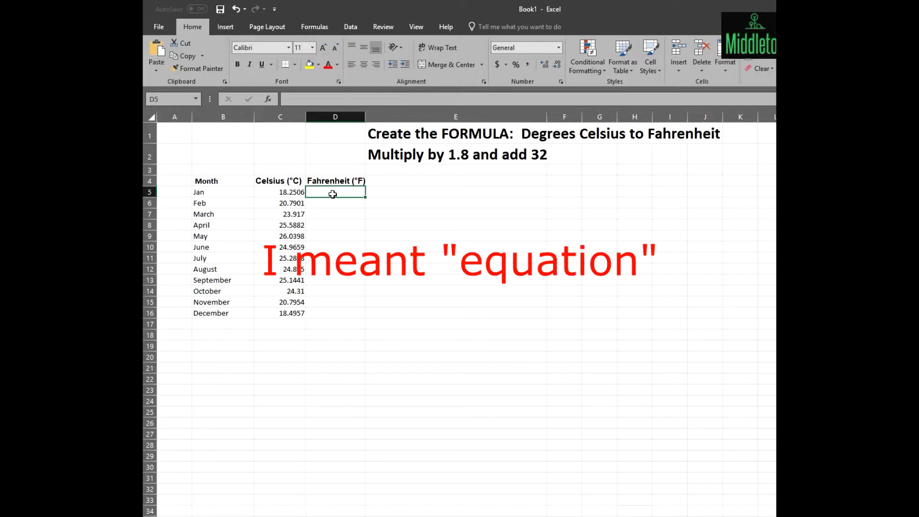
{"action": "type", "text": "="}
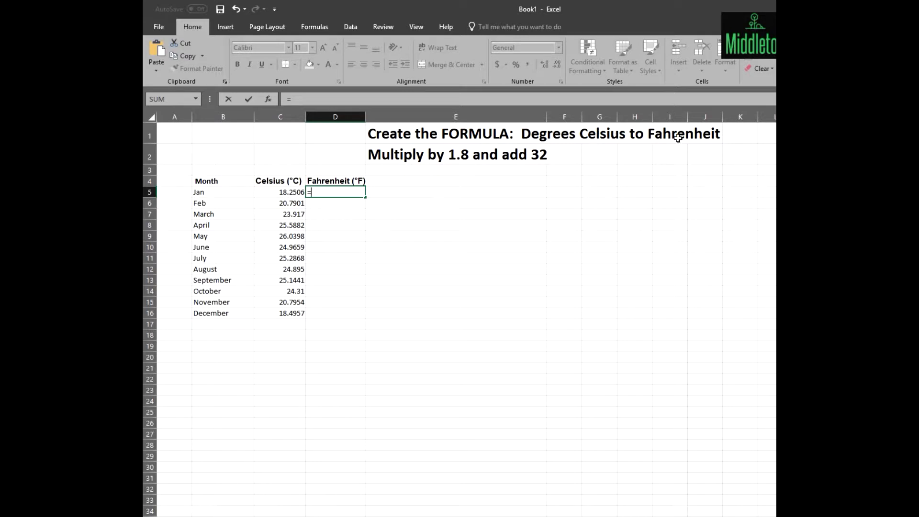
{"action": "left_click", "coordinate": [286, 194]}
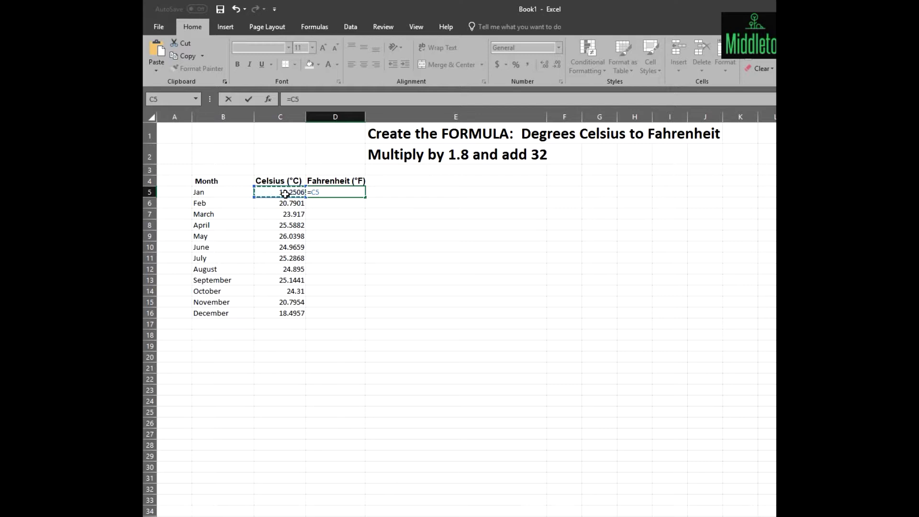
{"action": "type", "text": "*"}
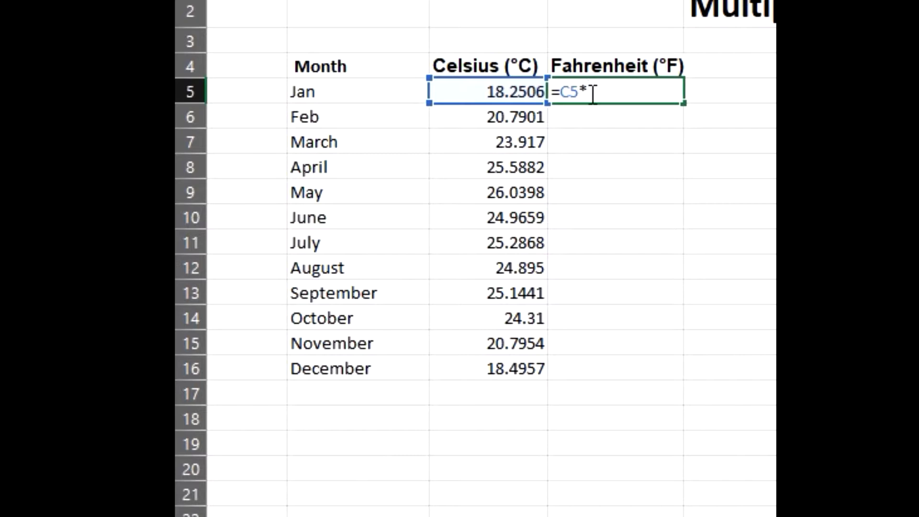
{"action": "type", "text": "1.8"}
{"action": "type", "text": ")"}
{"action": "left_click", "coordinate": [562, 92]}
{"action": "type", "text": "("}
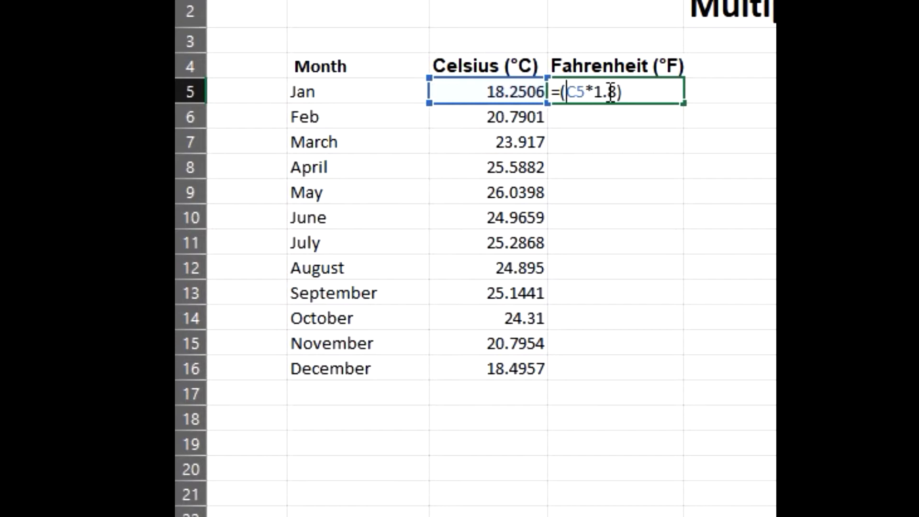
{"action": "left_click", "coordinate": [625, 92]}
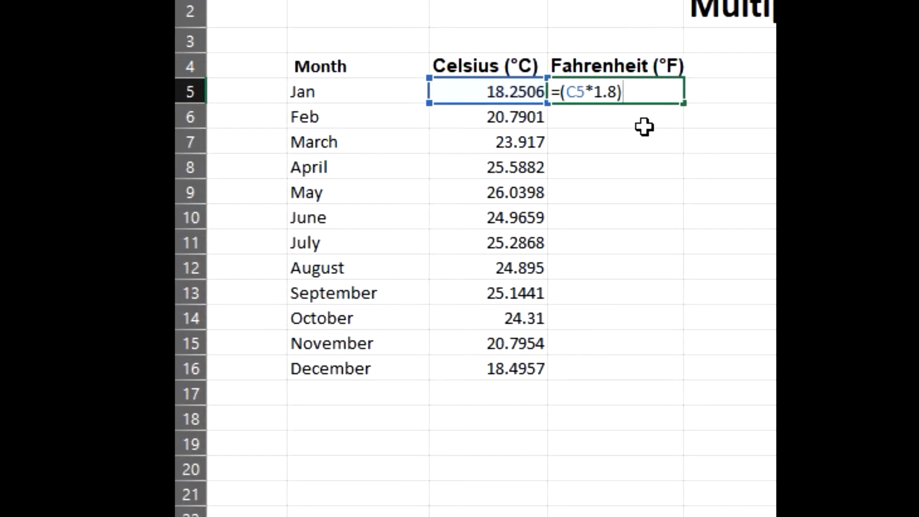
{"action": "type", "text": "+32"}
{"action": "key", "text": "Return"}
{"action": "key", "text": "Up"}
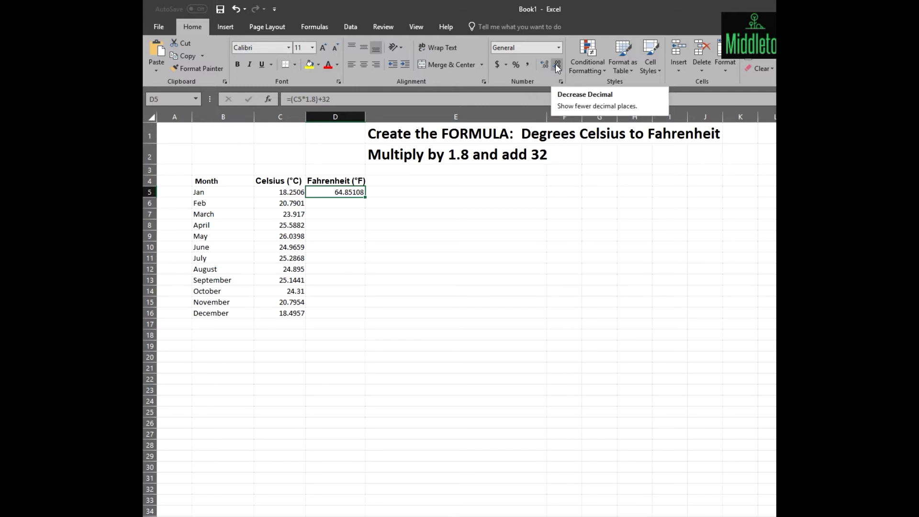
Step: Reduce the temperature cells C5:D16 to two decimal places
{"action": "left_click", "coordinate": [297, 191]}
{"action": "left_click_drag", "start_coordinate": [313, 191], "coordinate": [345, 314]}
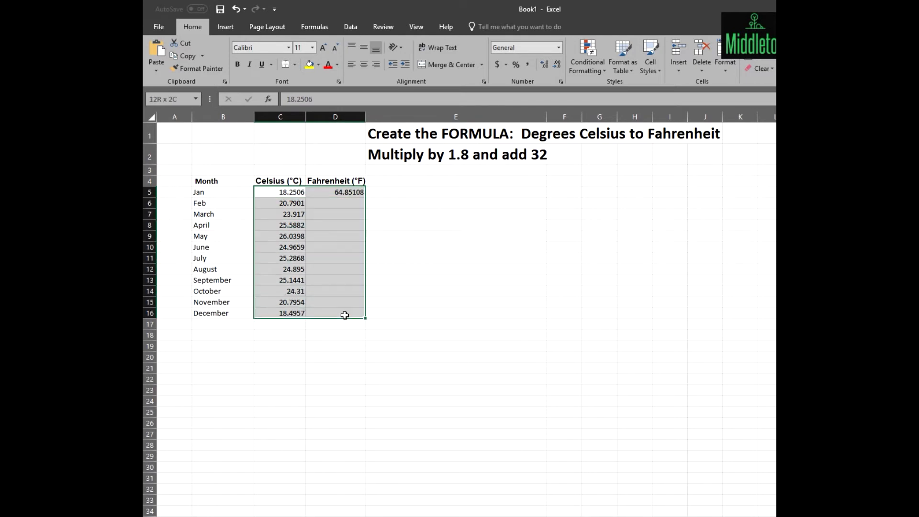
{"action": "left_click", "coordinate": [559, 66]}
{"action": "left_click", "coordinate": [558, 66]}
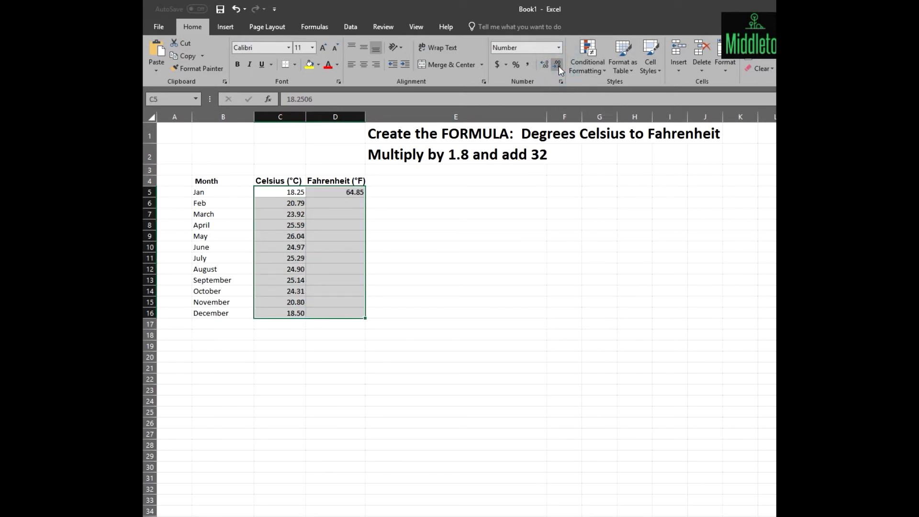
Step: Fill the conversion formula from D5 down to the December row in D16, and check the cell reference in D16's formula
{"action": "left_click", "coordinate": [381, 191]}
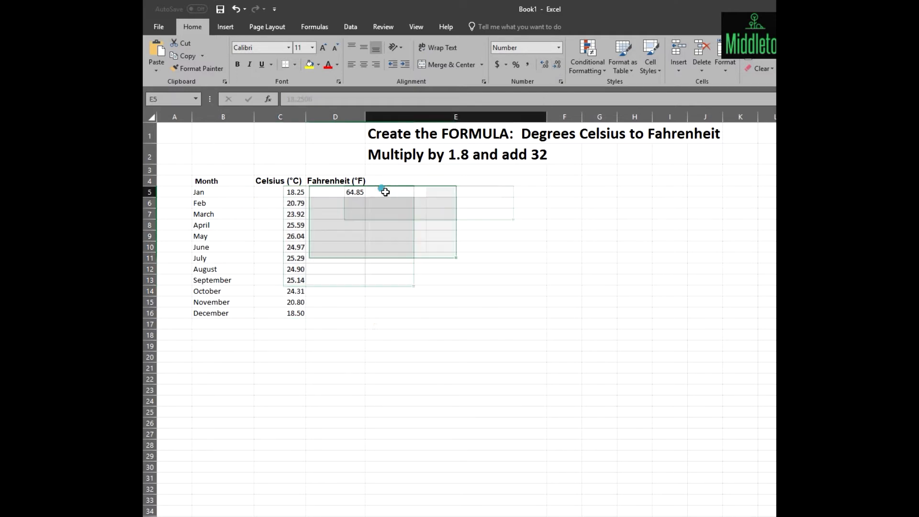
{"action": "left_click", "coordinate": [347, 192]}
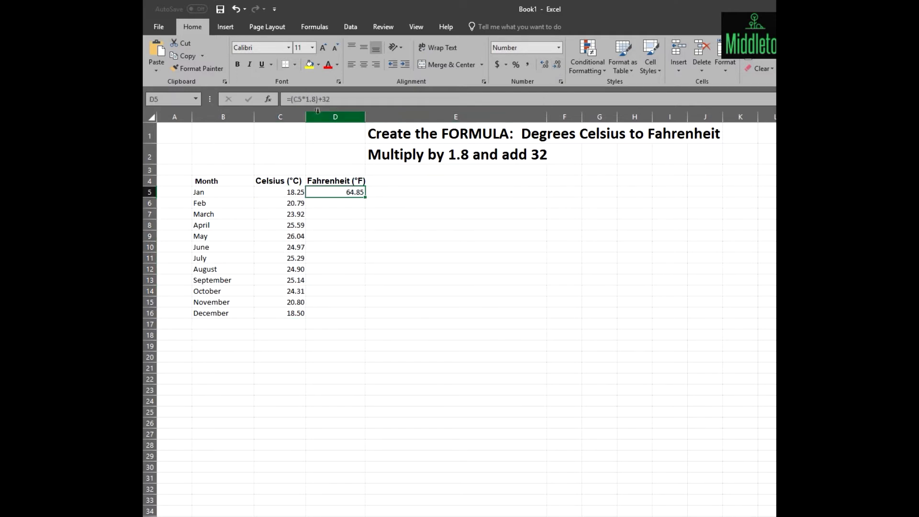
{"action": "left_click", "coordinate": [380, 207]}
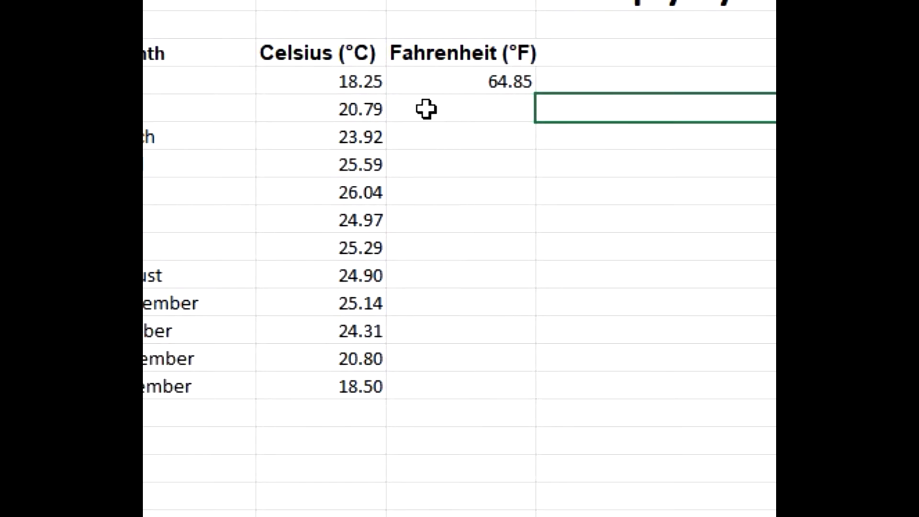
{"action": "left_click", "coordinate": [479, 81]}
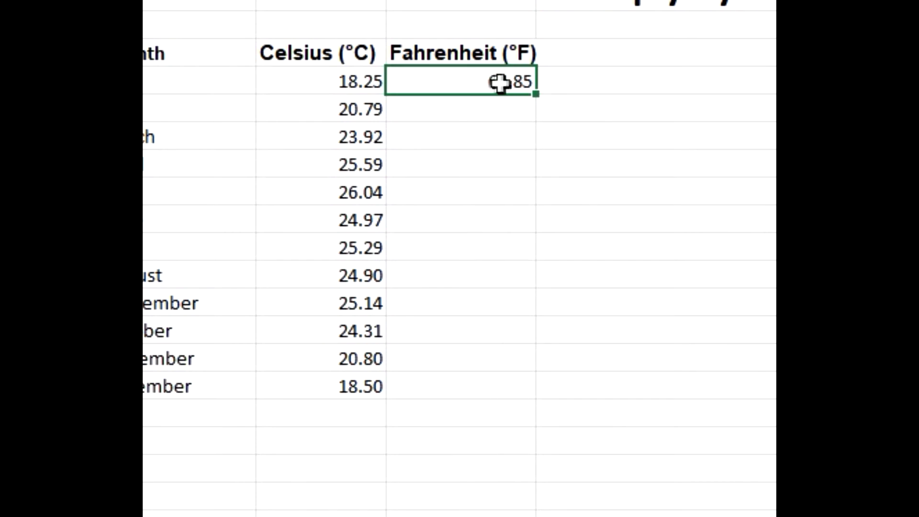
{"action": "left_click_drag", "start_coordinate": [535, 93], "coordinate": [486, 388]}
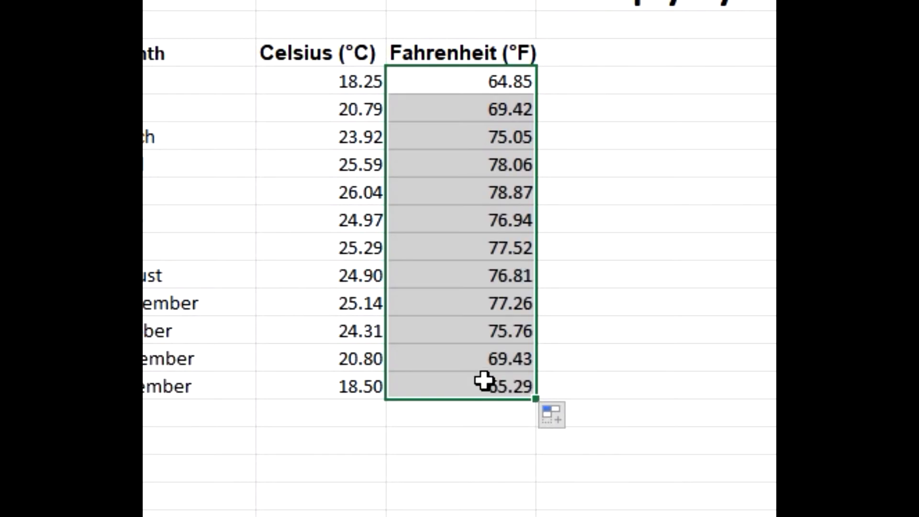
{"action": "left_click", "coordinate": [483, 380]}
{"action": "key", "text": "F2"}
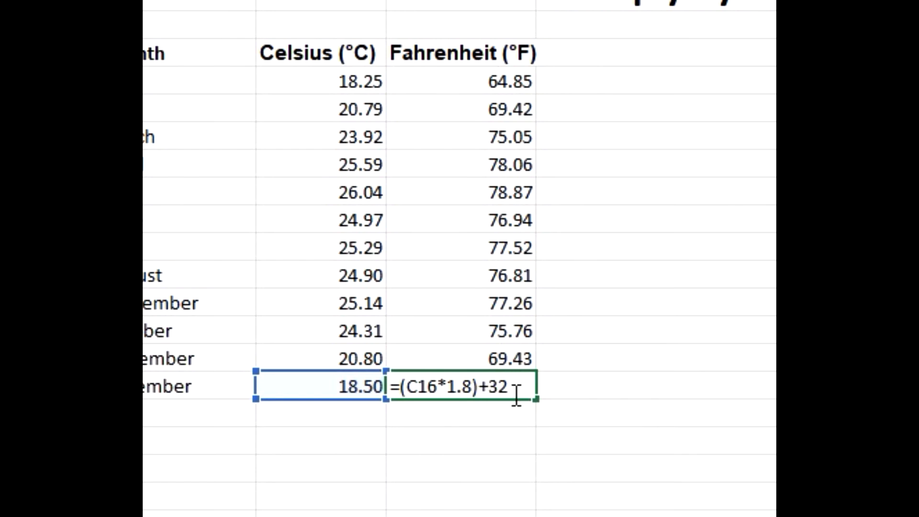
{"action": "key", "text": "Return"}
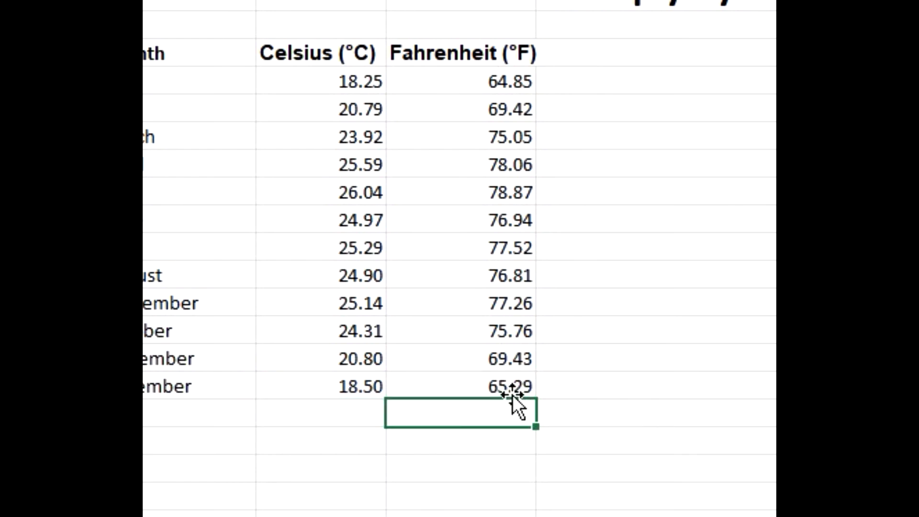